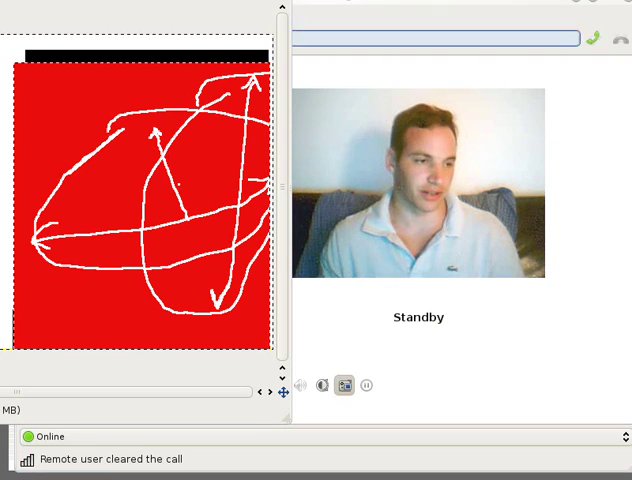
Select the whole canvas, cut away the white scribbles, and deselect
{"action": "mouse_move", "coordinate": [183, 300]}
{"action": "left_mouse_down"}
{"action": "mouse_move", "coordinate": [90, 42]}
{"action": "mouse_move", "coordinate": [10, 20]}
{"action": "left_mouse_up"}
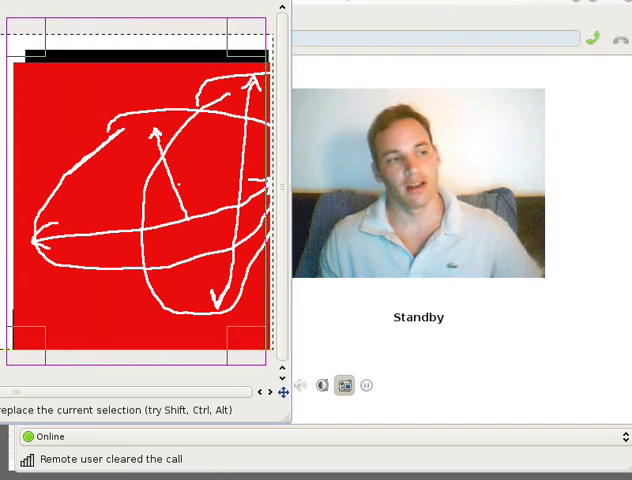
{"action": "key", "text": "ctrl+x"}
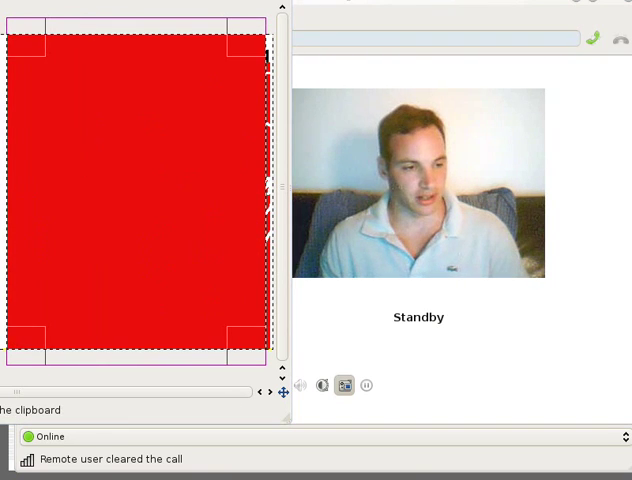
{"action": "key", "text": "ctrl+shift+a"}
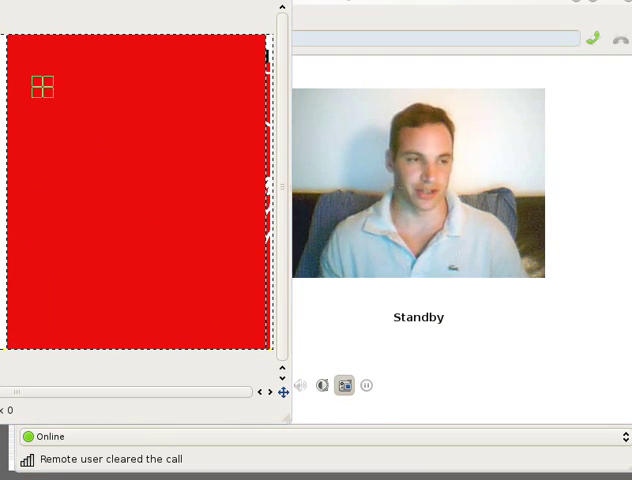
Add a text box near the top left reading 'PCA+Geodesic', correcting typos
{"action": "left_click_drag", "start_coordinate": [37, 82], "coordinate": [67, 110]}
{"action": "type", "text": "A+"}
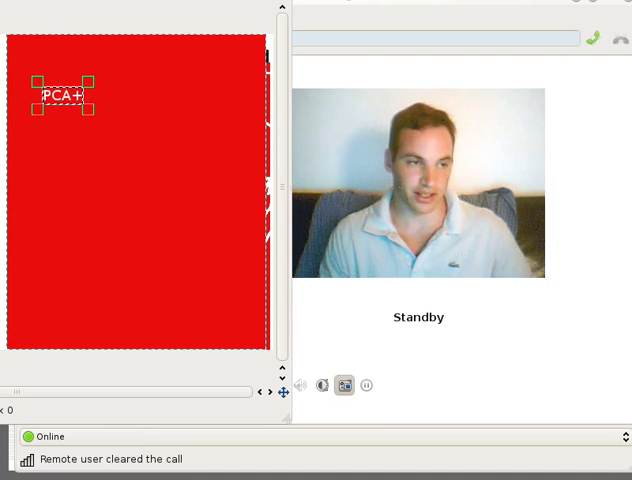
{"action": "type", "text": "<"}
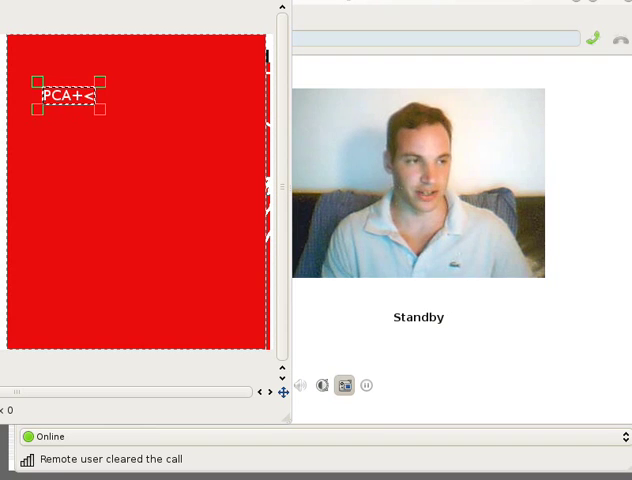
{"action": "key", "text": "BackSpace"}
{"action": "type", "text": "Ge"}
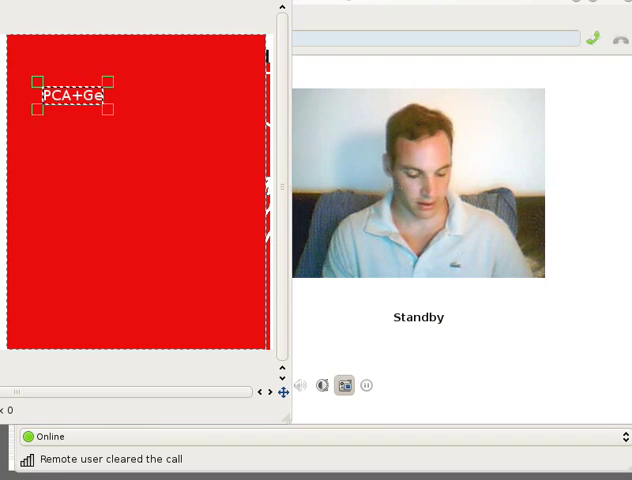
{"action": "type", "text": "odemic"}
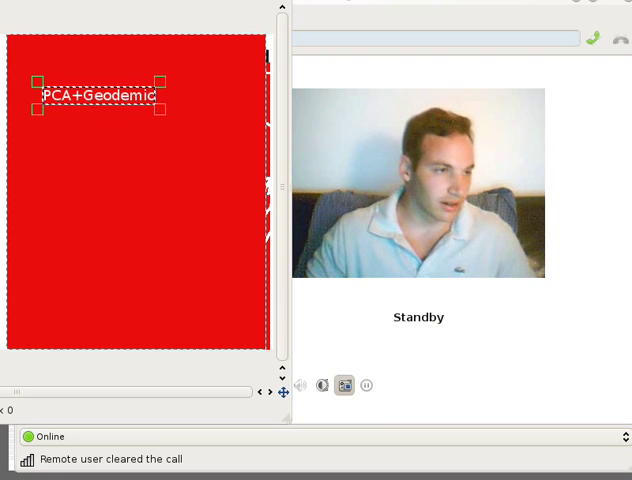
{"action": "key", "text": "BackSpace"}
{"action": "type", "text": "es"}
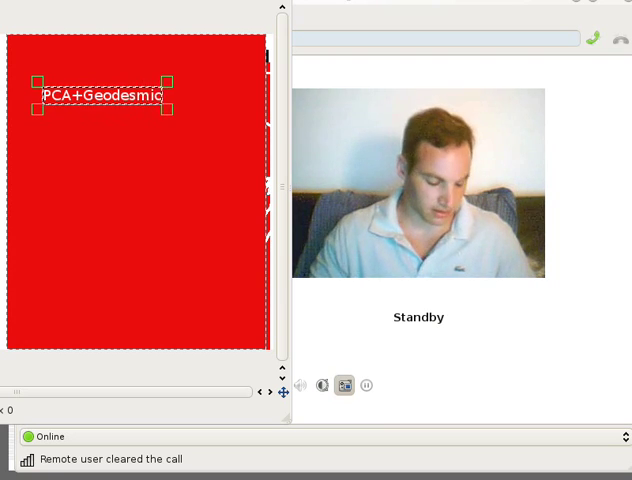
{"action": "key", "text": "Delete"}
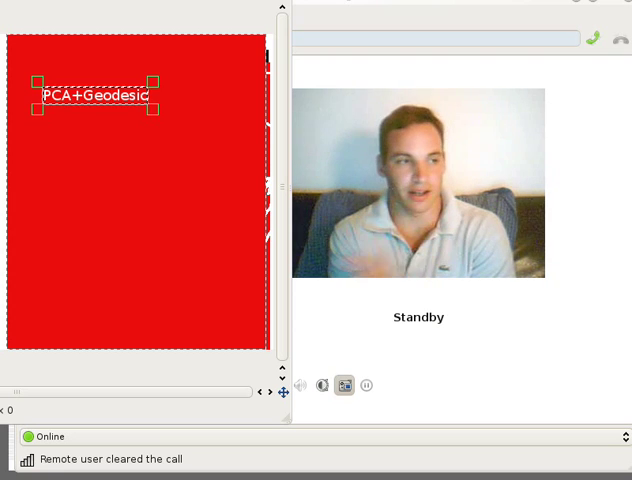